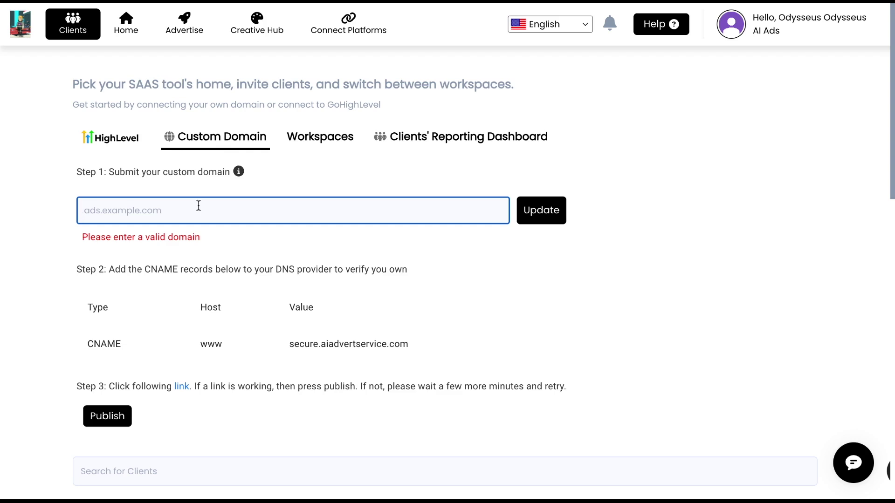
# Enter ads.marketingdigitaladvert.com as the Plai custom domain and submit it
pyautogui.write('marketingdigitaladvert.com')
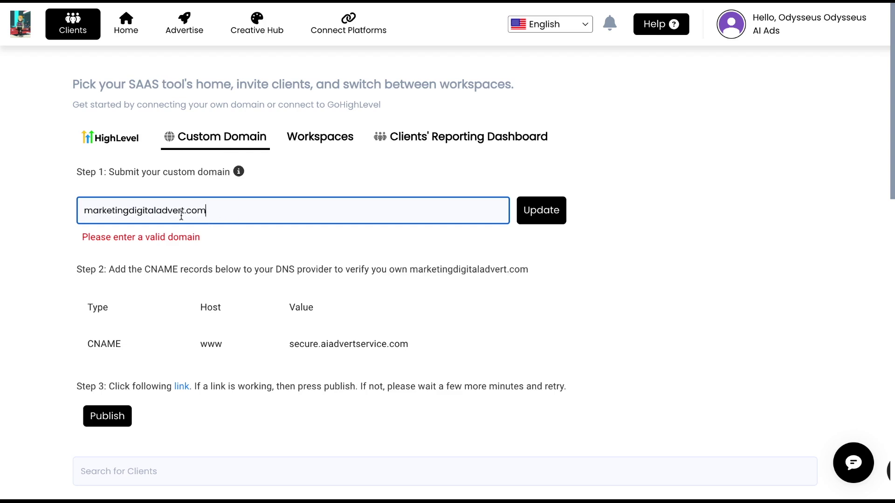
pyautogui.press('Home')
pyautogui.write('ads.')
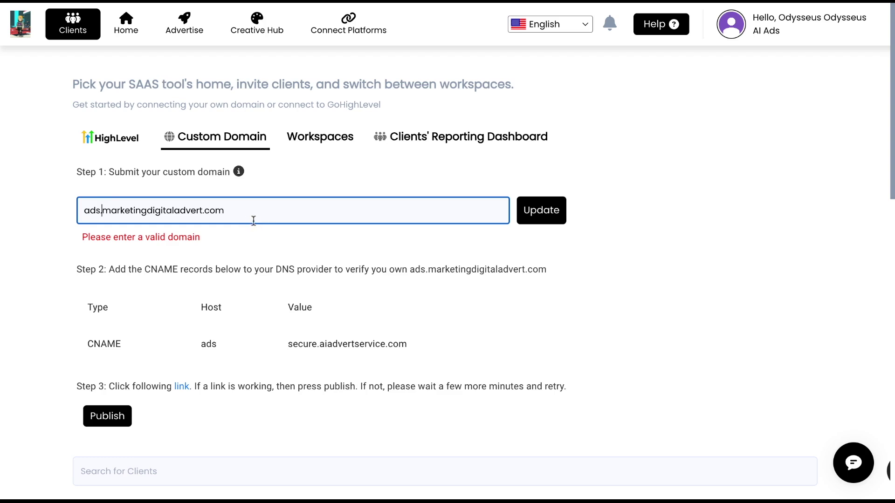
pyautogui.click(533, 222)
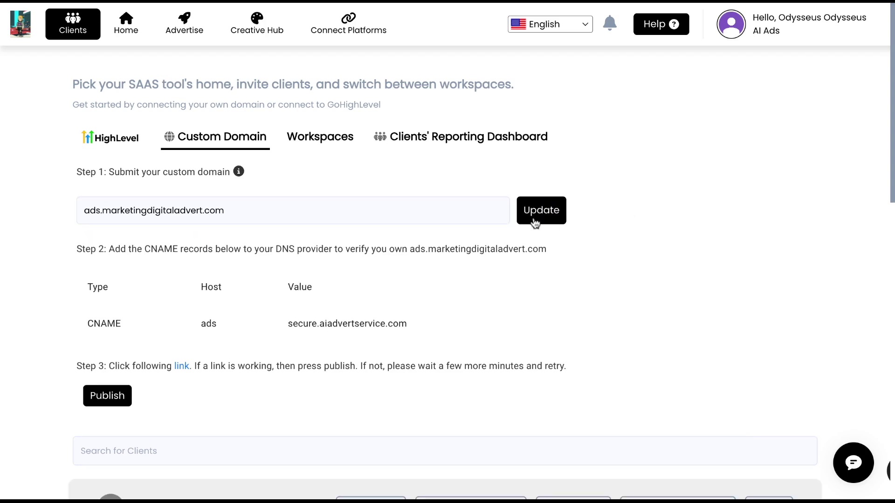
pyautogui.scroll(-1, 273, 254)
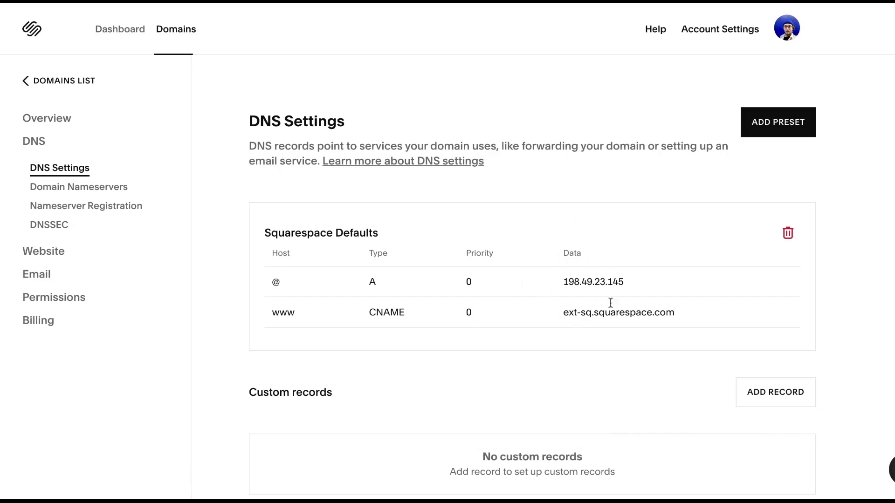
# Save a Squarespace CNAME record with host ads pointing to secure.aiadvertservice.com
pyautogui.scroll(-1, 668, 401)
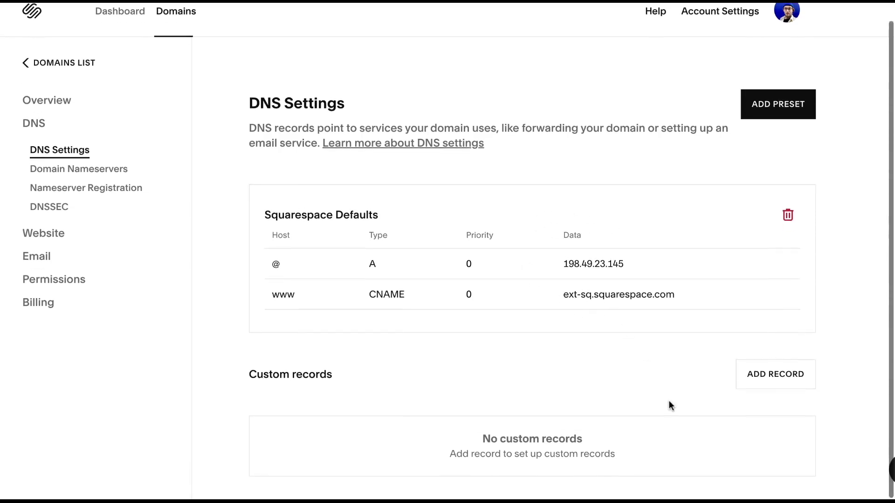
pyautogui.click(759, 385)
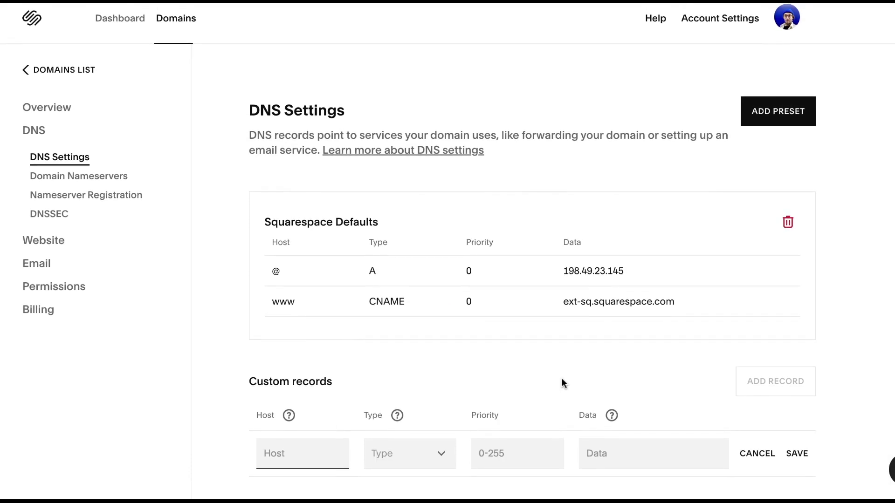
pyautogui.write('ads')
pyautogui.click(421, 456)
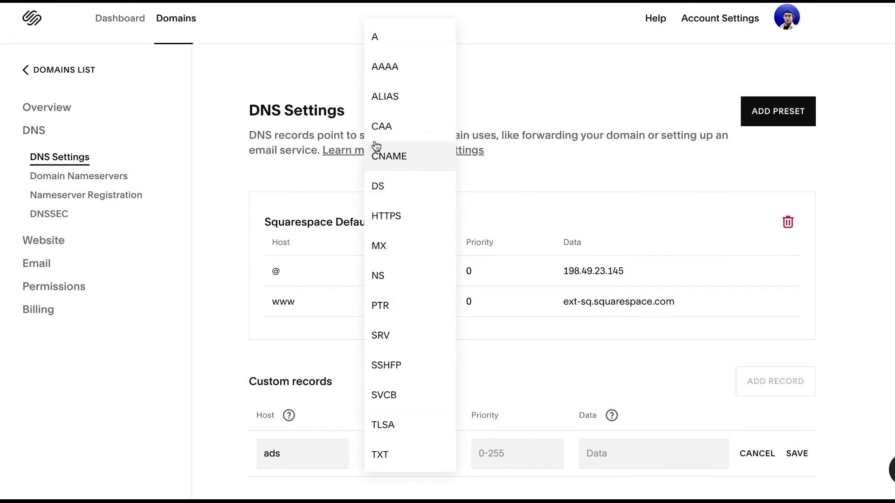
pyautogui.click(396, 159)
pyautogui.click(627, 453)
pyautogui.click(611, 415)
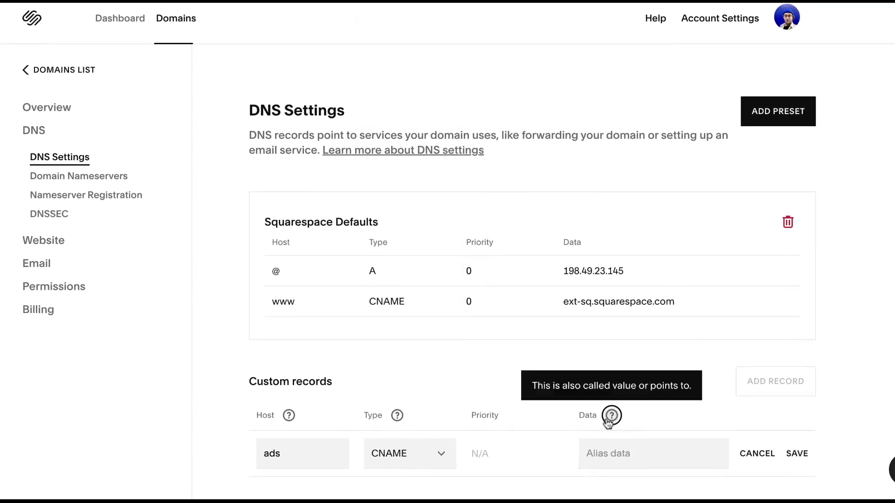
pyautogui.click(610, 460)
pyautogui.write('secure.aiadvertservice.com')
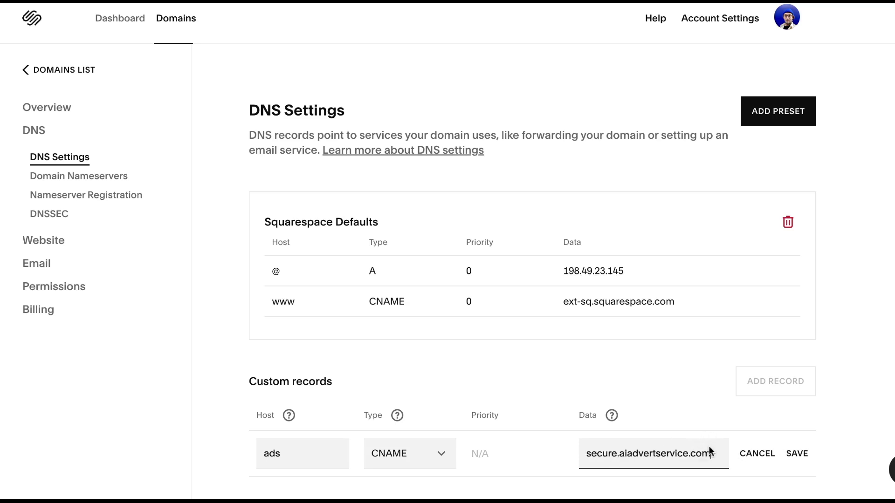
pyautogui.click(798, 455)
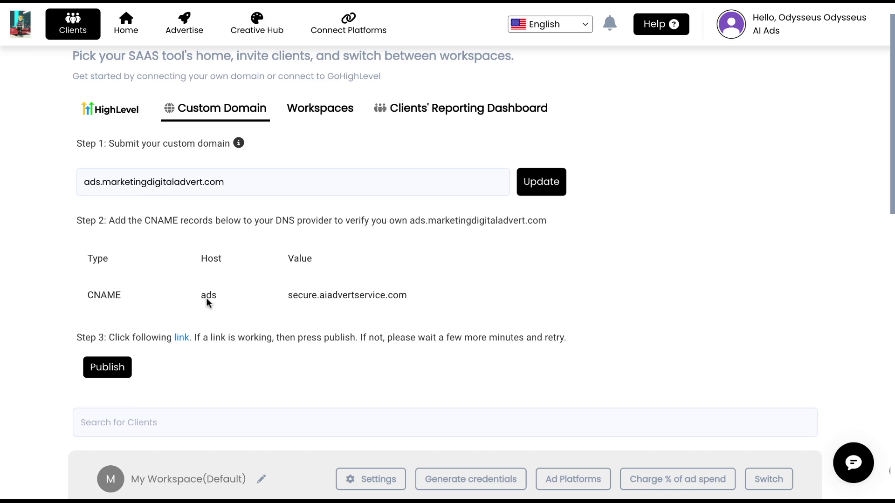
# Open the Step 3 link to confirm the domain loads the Client Powered sign-in page
pyautogui.click(181, 338)
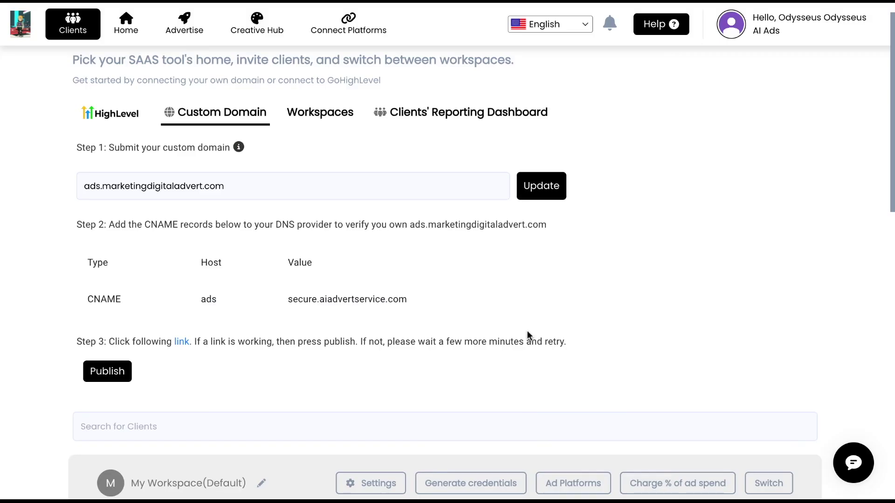
# Publish the ads.marketingdigitaladvert.com custom domain
pyautogui.click(121, 376)
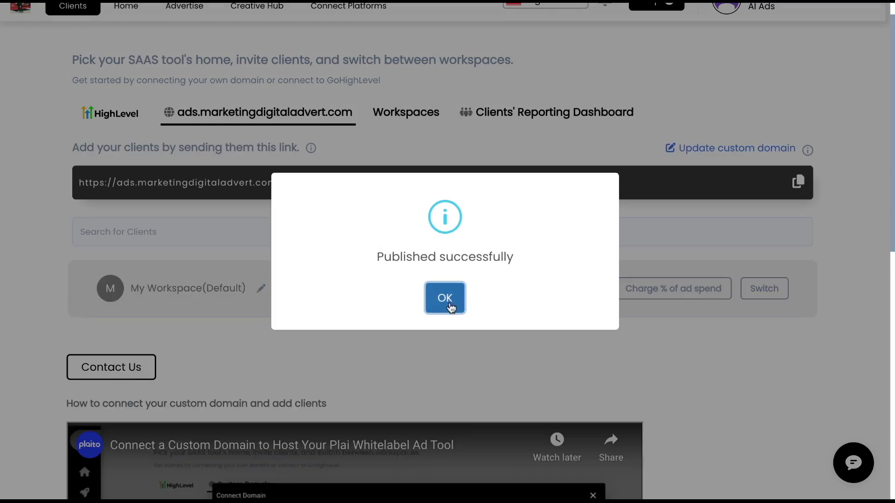
# Dismiss the 'Published successfully' message and copy the ads.marketingdigitaladvert.com client invite link
pyautogui.click(445, 298)
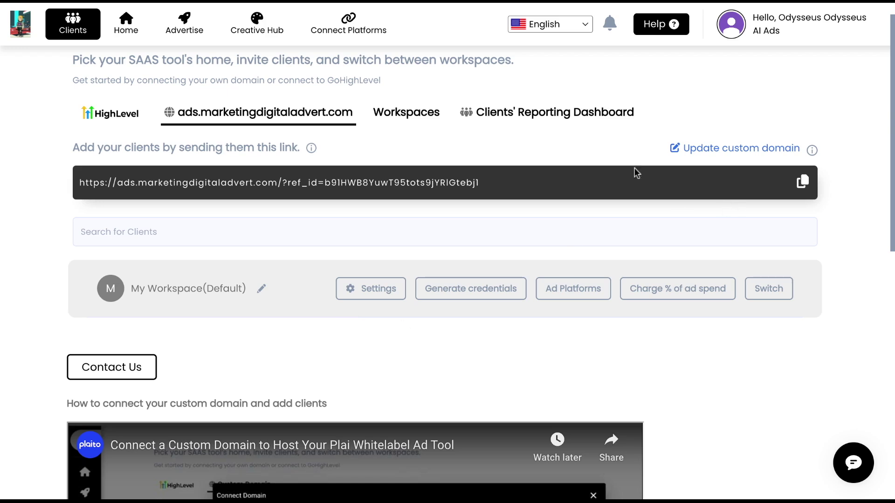
pyautogui.click(802, 183)
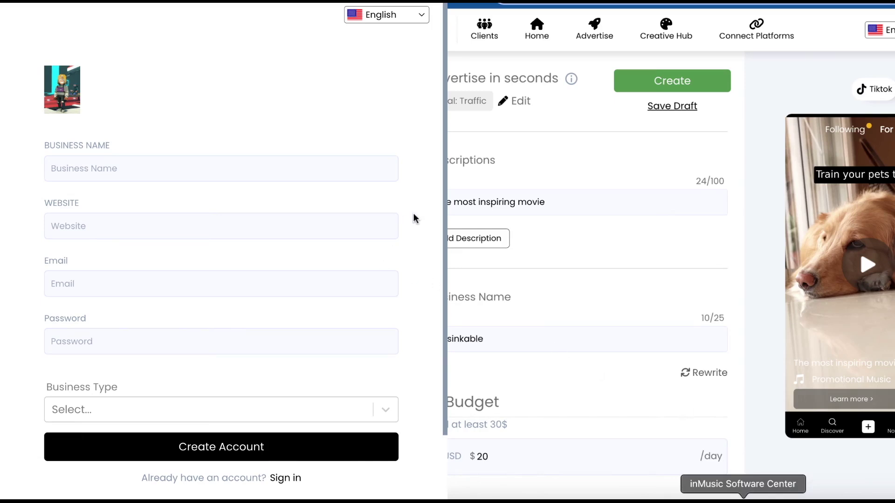
# Scroll through the client Create Account sign-up form opened from the invite link
pyautogui.scroll(-1, 367, 292)
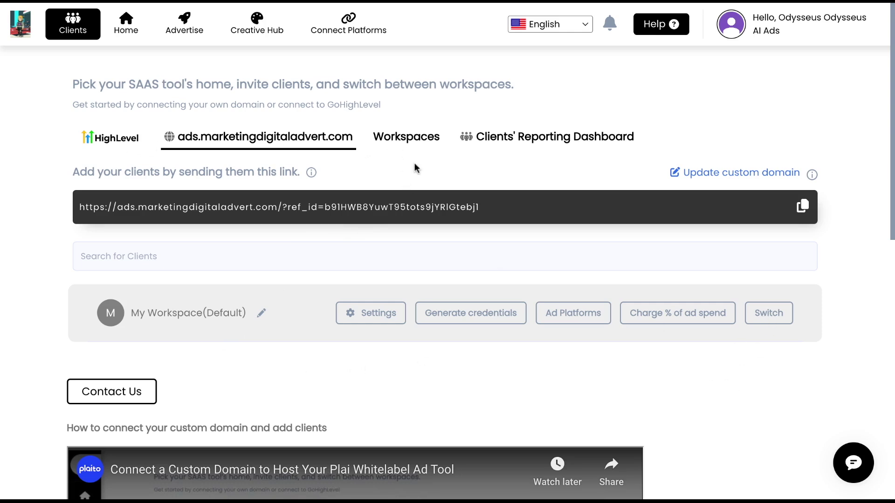
# Switch the active workspace to the TestJuli client, then return to the ads.marketingdigitaladvert.com tab
pyautogui.click(398, 153)
pyautogui.scroll(-1, 606, 298)
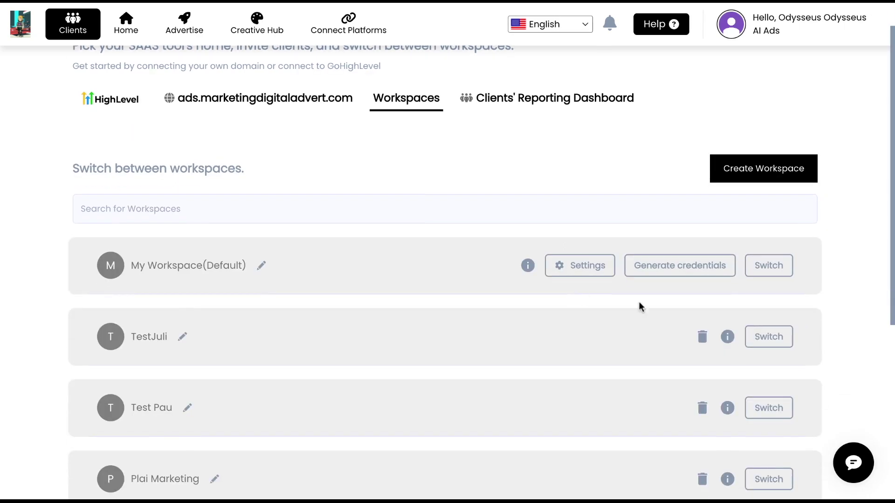
pyautogui.click(769, 341)
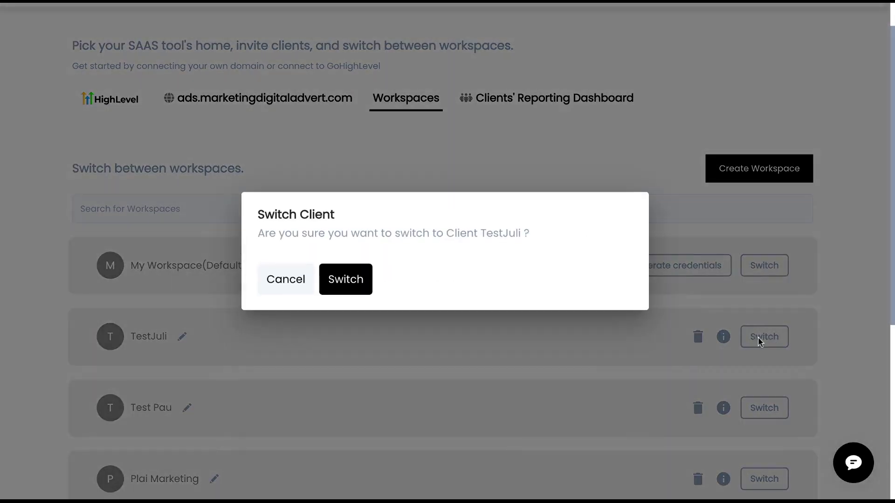
pyautogui.click(350, 290)
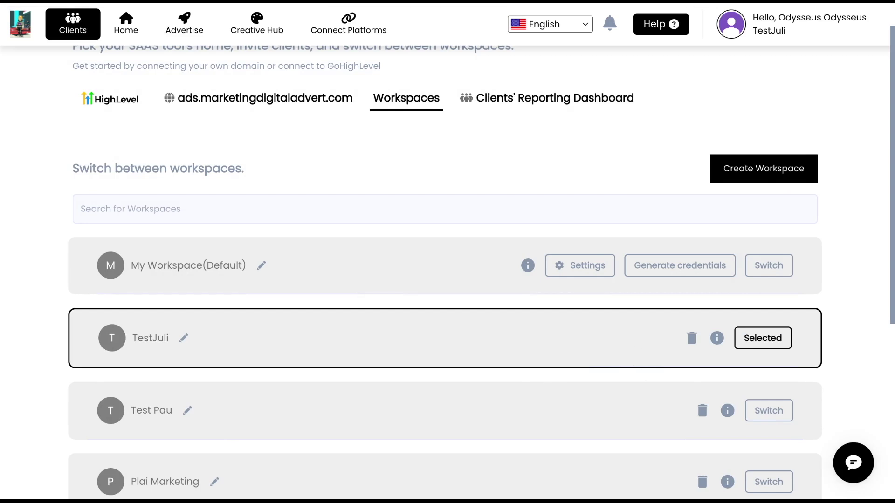
pyautogui.click(269, 105)
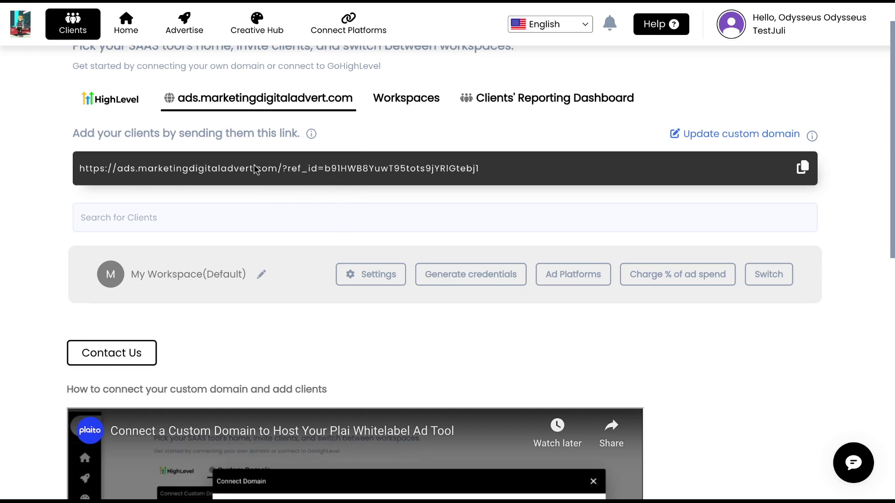
pyautogui.click(371, 274)
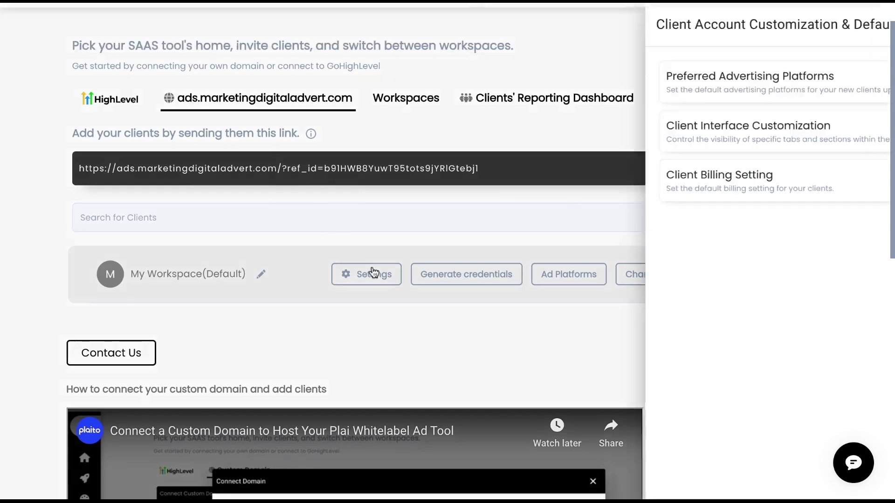
pyautogui.click(513, 94)
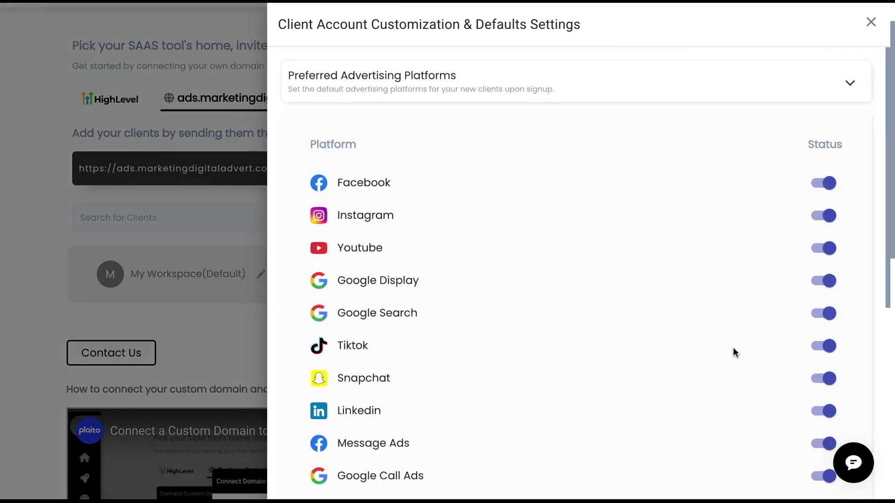
pyautogui.scroll(-1, 732, 348)
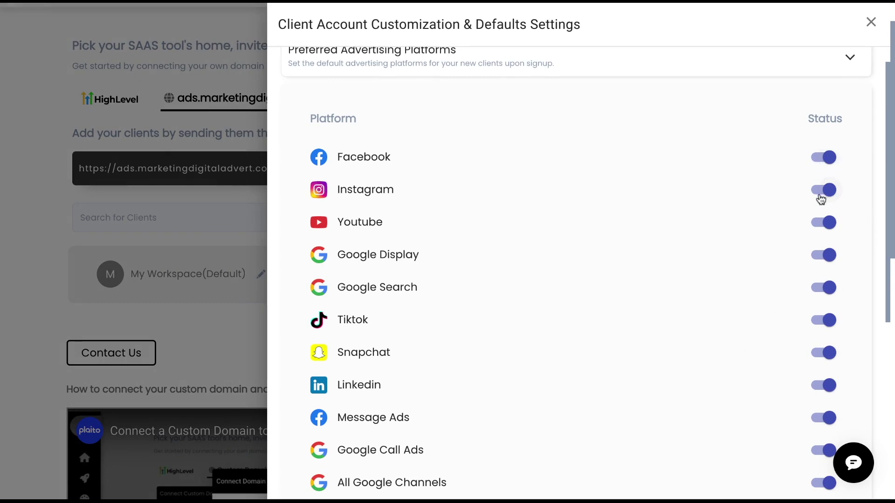
pyautogui.click(821, 226)
pyautogui.click(819, 260)
pyautogui.click(819, 259)
pyautogui.click(832, 229)
pyautogui.click(187, 306)
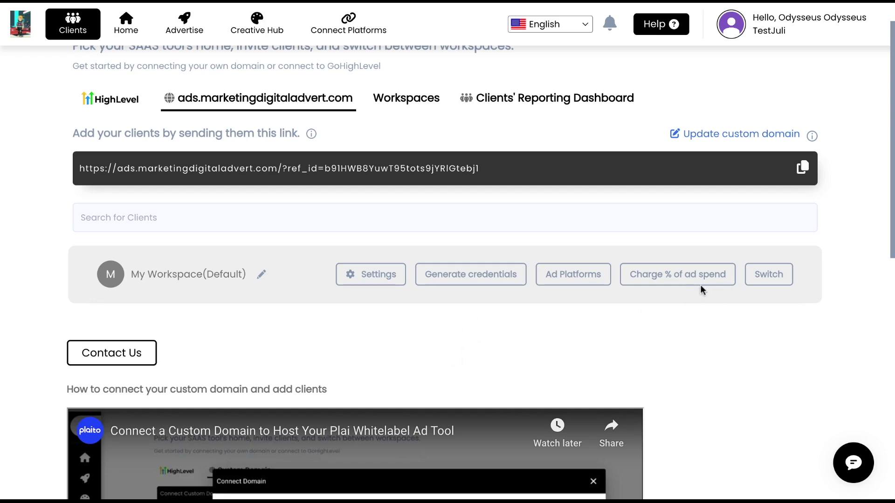
pyautogui.scroll(-1, 700, 348)
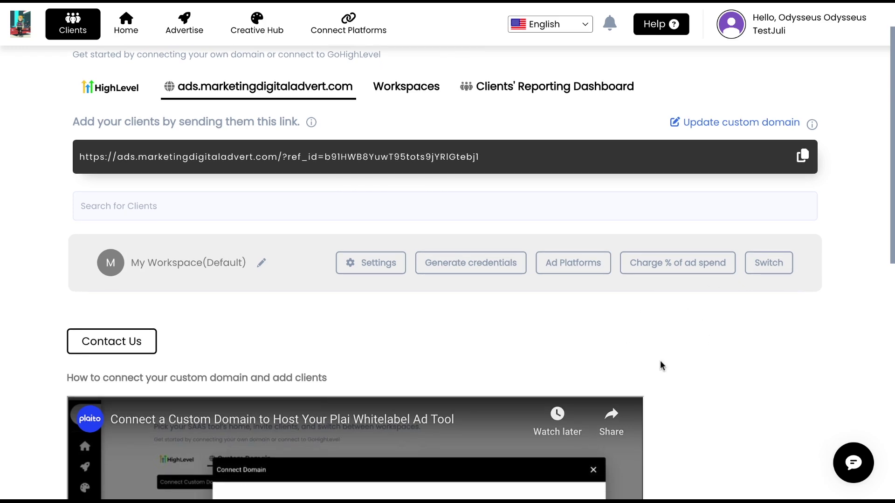